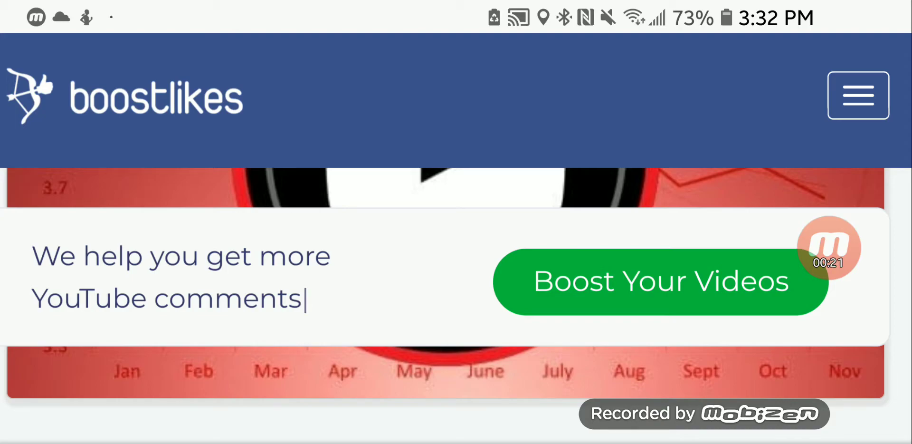
scroll(456, 357, down, 3)
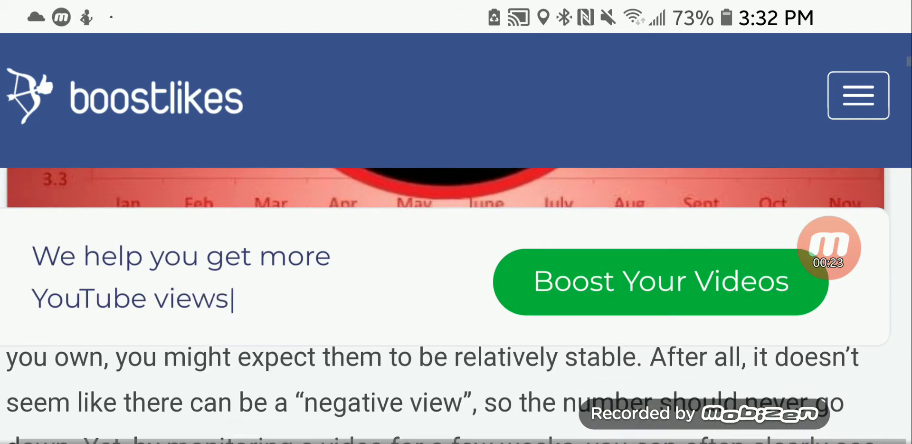
scroll(456, 357, down, 3)
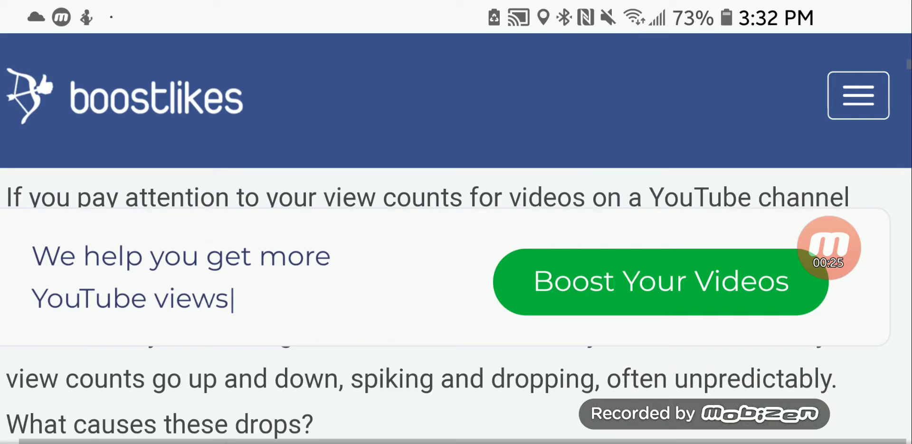
scroll(456, 357, down, 2)
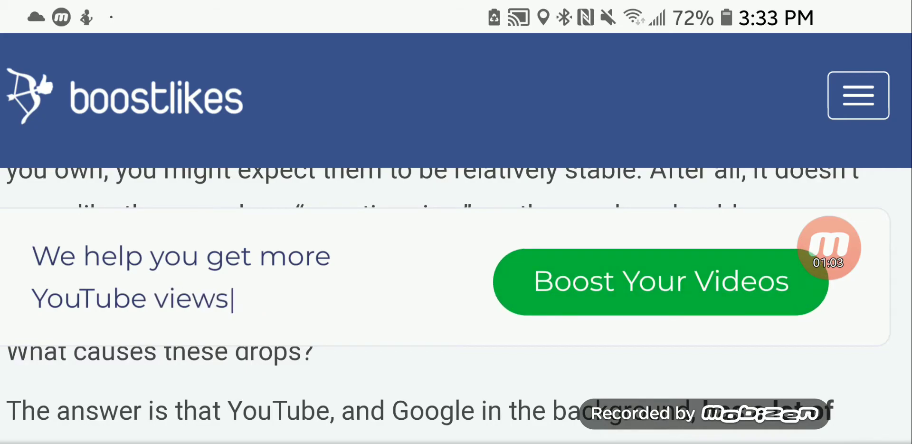
scroll(456, 357, down, 2)
scroll(456, 357, down, 1)
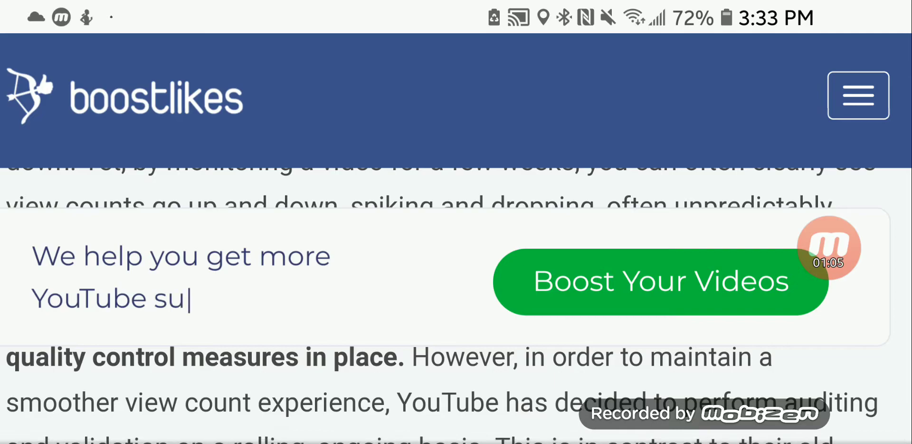
scroll(456, 356, down, 1)
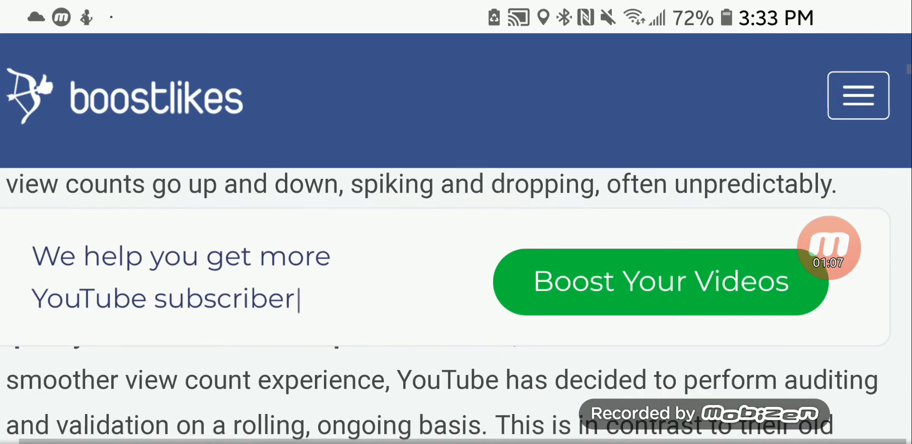
scroll(456, 356, down, 1)
scroll(456, 357, down, 1)
scroll(456, 357, down, 1)
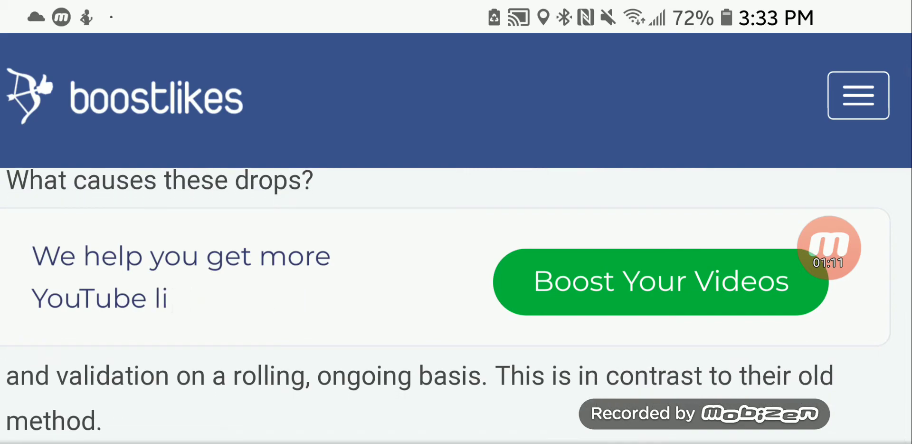
scroll(456, 356, down, 1)
scroll(456, 357, down, 1)
scroll(456, 356, down, 1)
scroll(456, 357, down, 1)
scroll(456, 356, down, 1)
scroll(456, 357, down, 1)
scroll(456, 357, down, 1)
scroll(456, 357, down, 1)
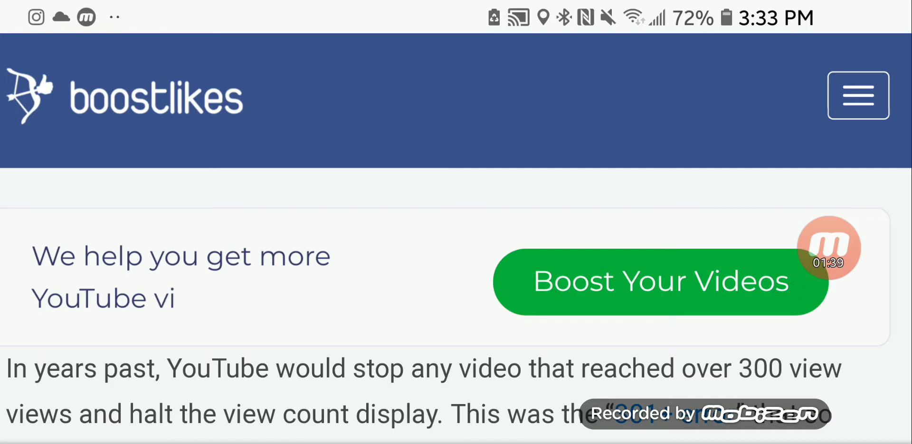
scroll(456, 386, down, 4)
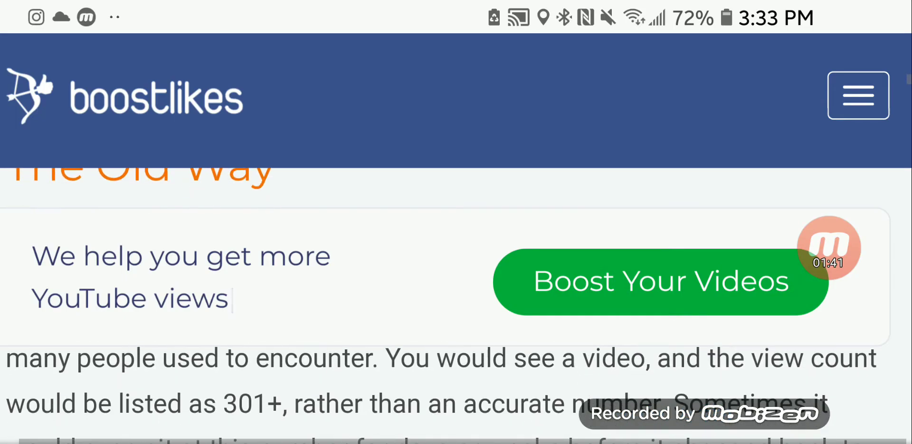
scroll(456, 385, down, 4)
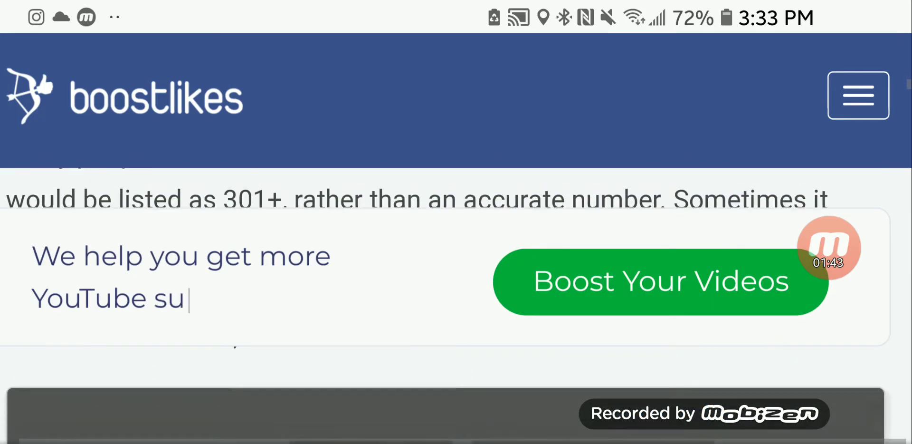
scroll(456, 386, down, 4)
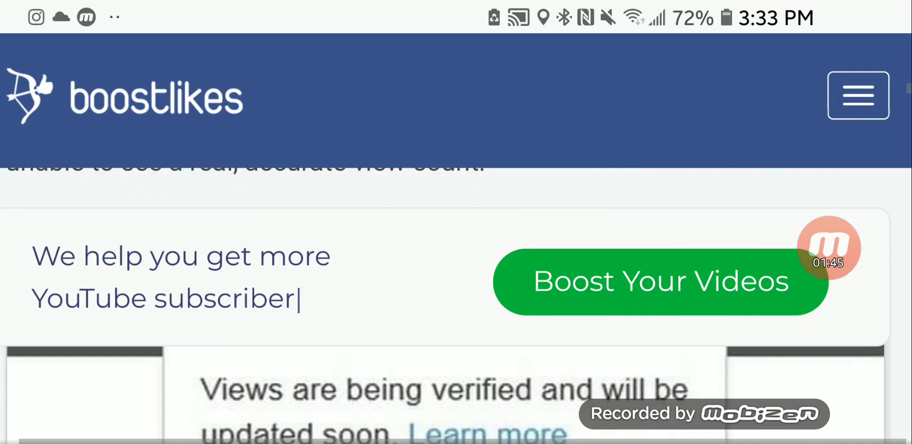
scroll(456, 385, down, 3)
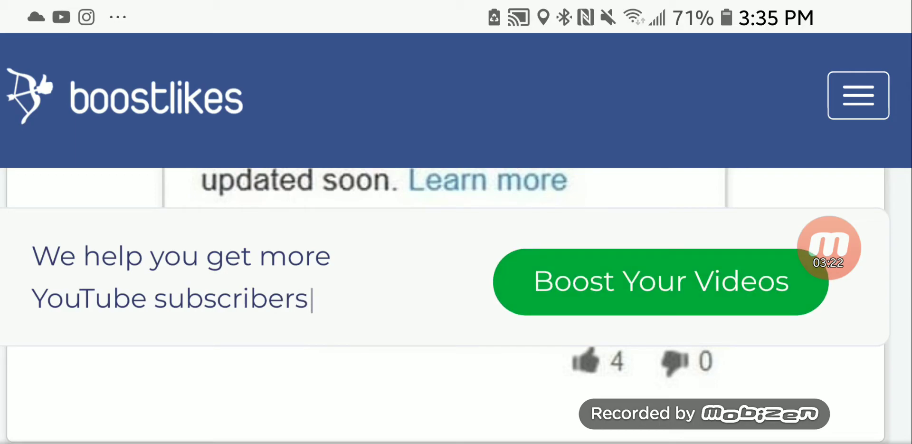
scroll(456, 357, down, 3)
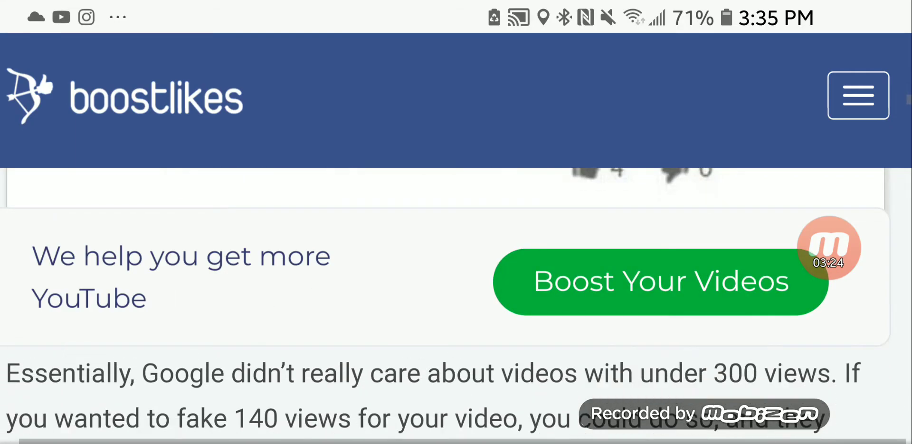
scroll(456, 378, down, 3)
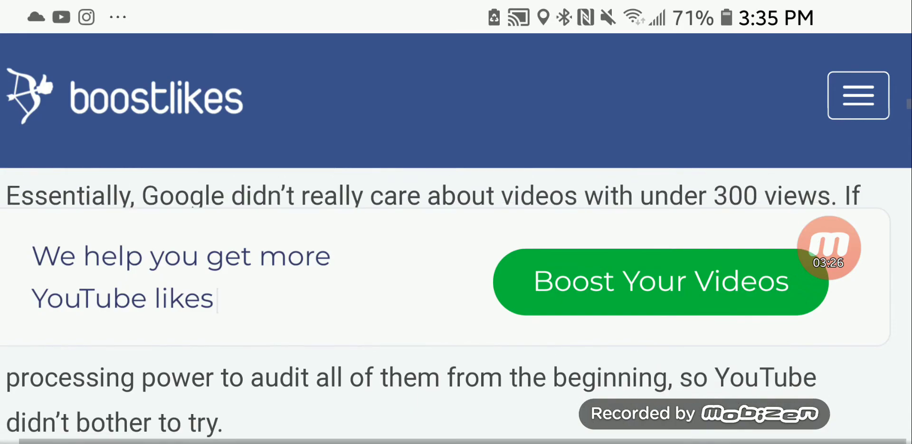
scroll(456, 378, down, 3)
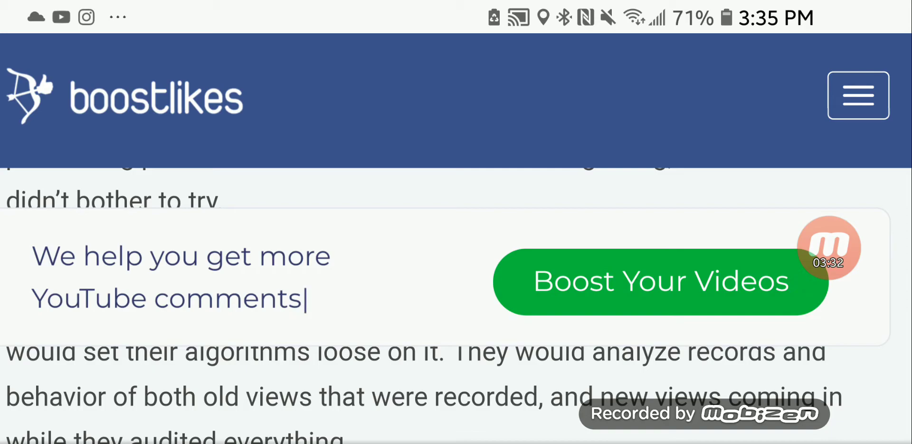
scroll(456, 378, down, 3)
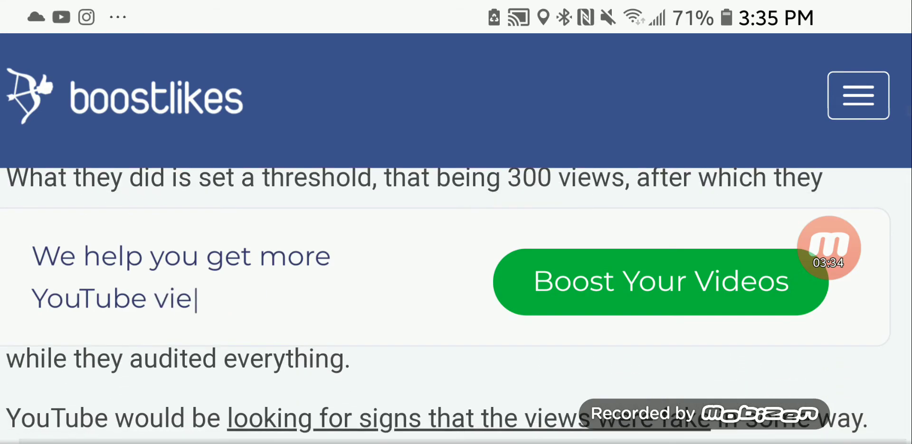
scroll(456, 378, down, 3)
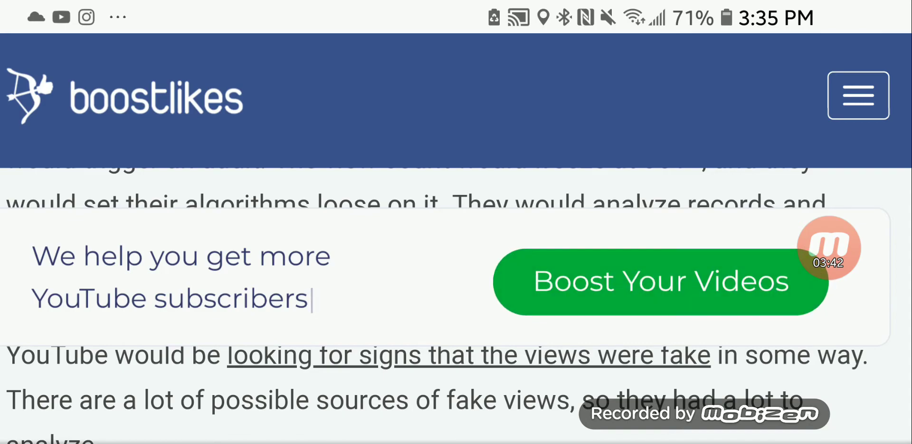
scroll(456, 386, down, 5)
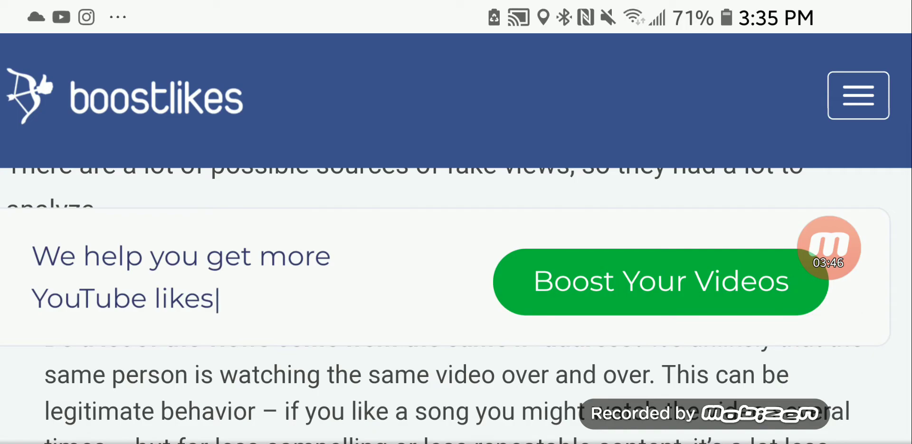
scroll(456, 385, down, 2)
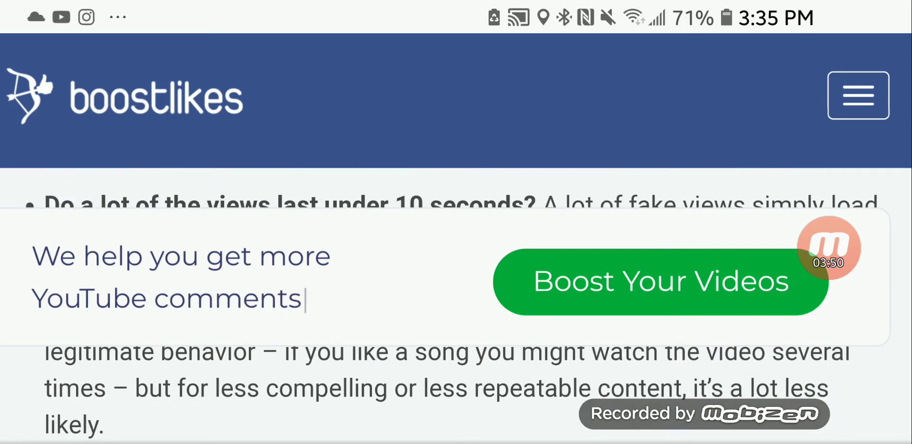
scroll(456, 385, down, 2)
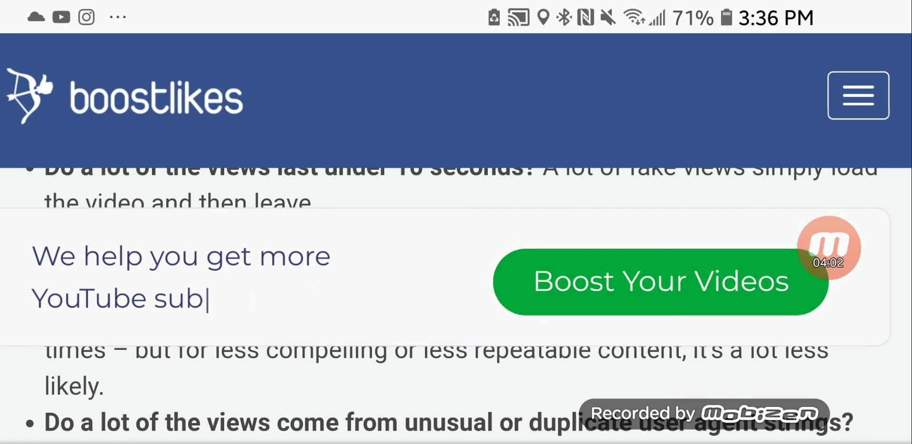
scroll(456, 356, down, 4)
scroll(456, 357, down, 4)
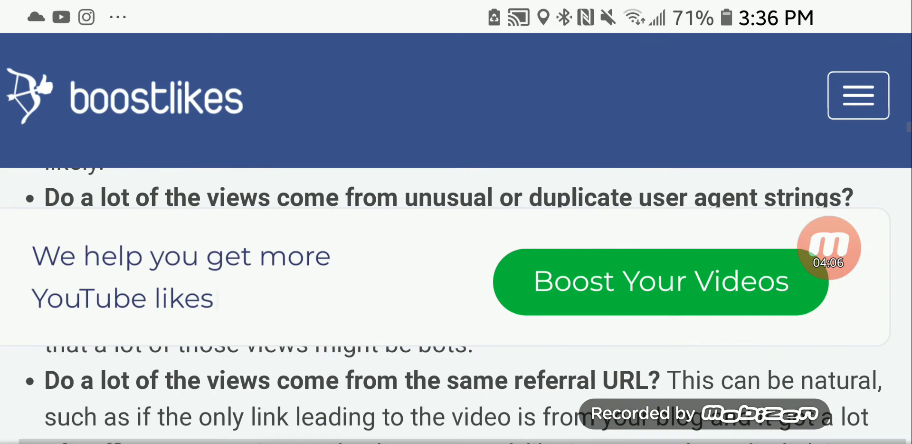
scroll(456, 357, down, 4)
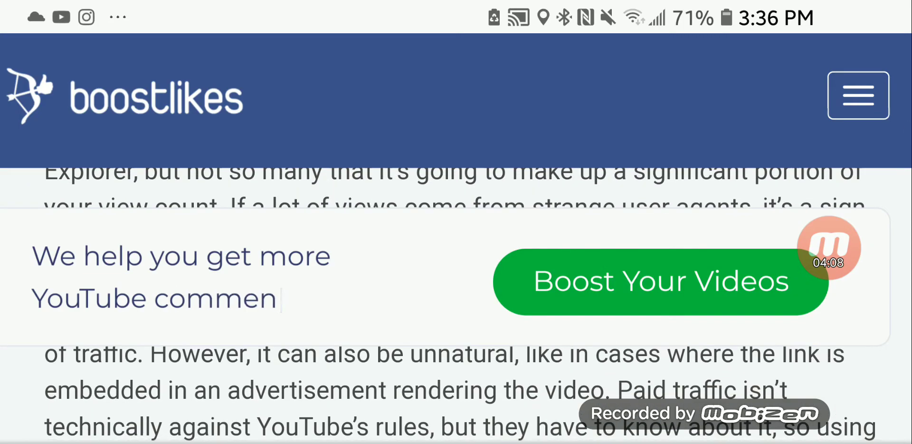
scroll(456, 357, down, 1)
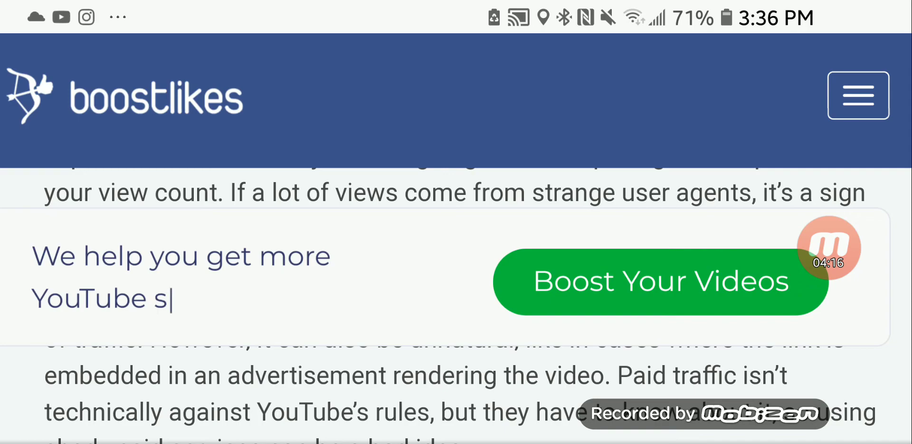
scroll(456, 321, down, 3)
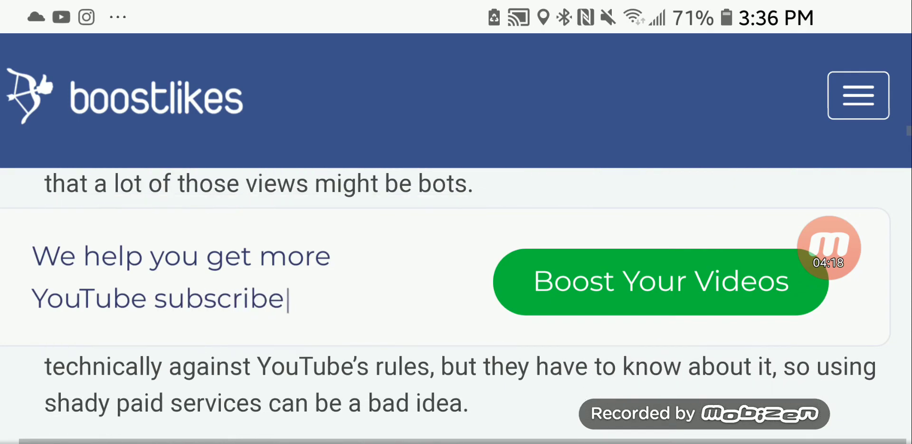
scroll(456, 321, down, 3)
scroll(456, 321, down, 2)
scroll(456, 321, down, 2)
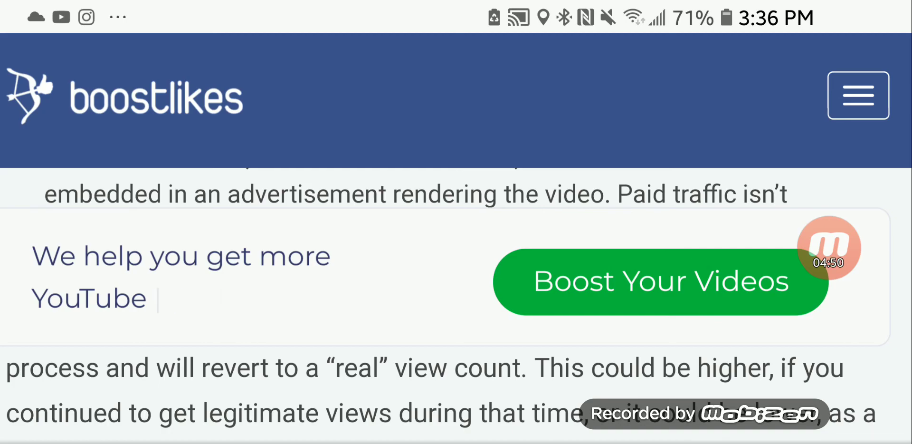
scroll(456, 321, down, 3)
scroll(456, 321, down, 2)
scroll(456, 357, down, 2)
scroll(456, 357, down, 2)
scroll(456, 357, down, 2)
scroll(456, 356, down, 2)
scroll(456, 356, down, 2)
scroll(456, 357, down, 2)
scroll(456, 356, down, 2)
scroll(456, 357, down, 2)
scroll(456, 357, down, 2)
scroll(456, 357, down, 2)
scroll(456, 357, down, 2)
scroll(456, 357, down, 2)
scroll(456, 357, down, 2)
scroll(456, 357, down, 2)
scroll(456, 357, down, 2)
scroll(456, 357, down, 2)
scroll(456, 357, down, 2)
scroll(456, 356, down, 2)
scroll(456, 357, down, 2)
scroll(456, 357, down, 2)
scroll(456, 357, down, 2)
scroll(456, 357, down, 2)
scroll(456, 357, down, 2)
scroll(456, 357, down, 2)
scroll(456, 357, down, 2)
scroll(456, 357, down, 2)
scroll(456, 357, down, 2)
scroll(456, 357, down, 2)
scroll(456, 357, down, 2)
scroll(456, 357, down, 2)
scroll(456, 357, down, 2)
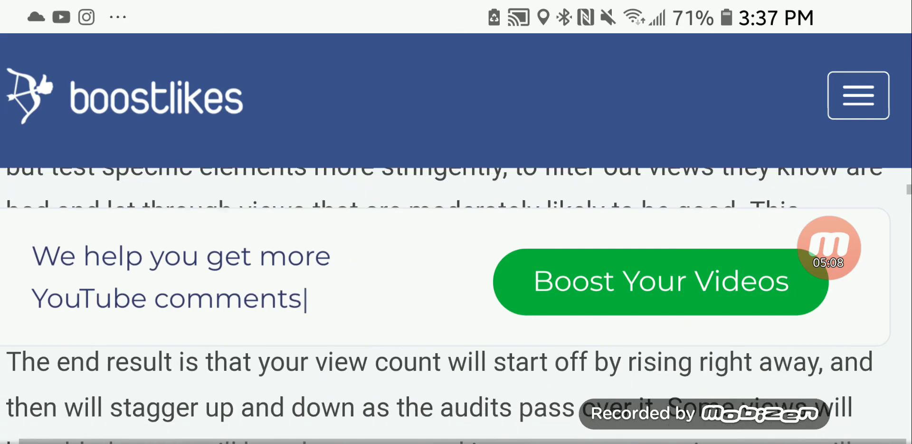